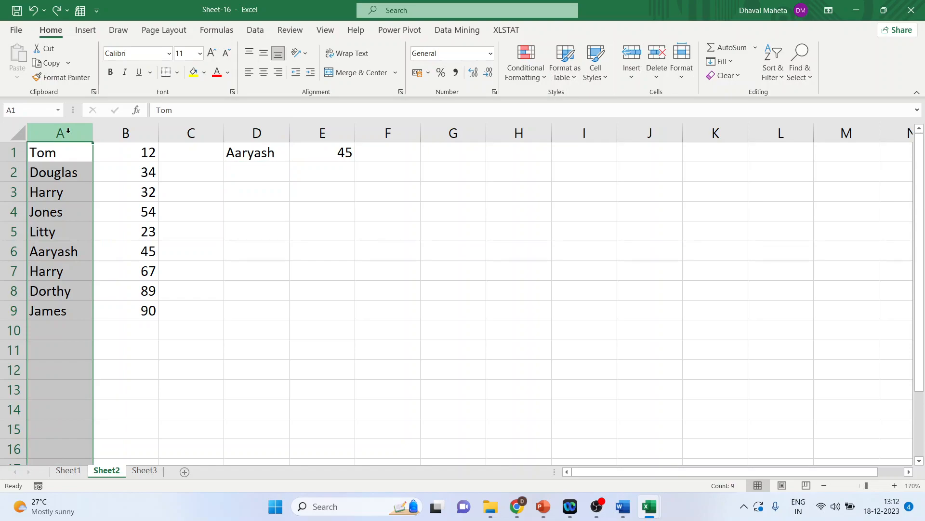
Replace the lookup value in D1 with the name that is listed in both A3 and A7
{"action": "left_click", "coordinate": [125, 133]}
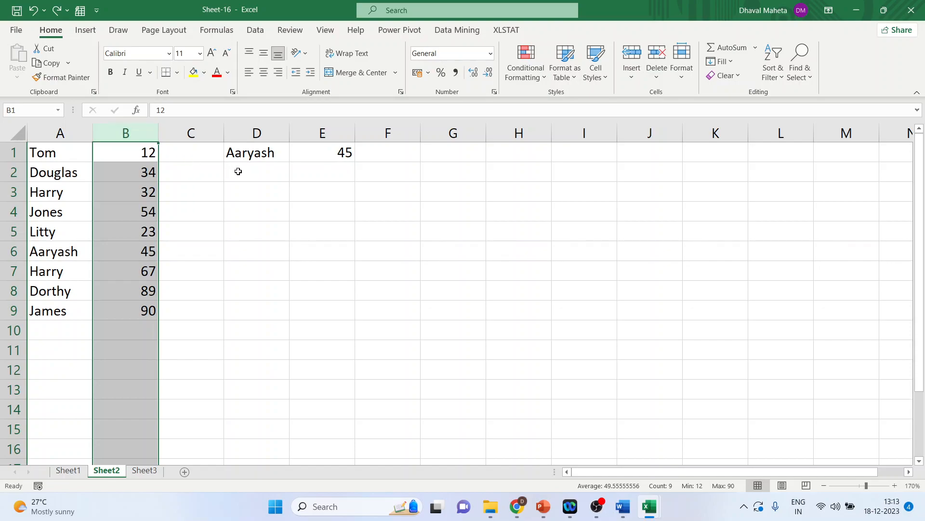
{"action": "left_click", "coordinate": [252, 154]}
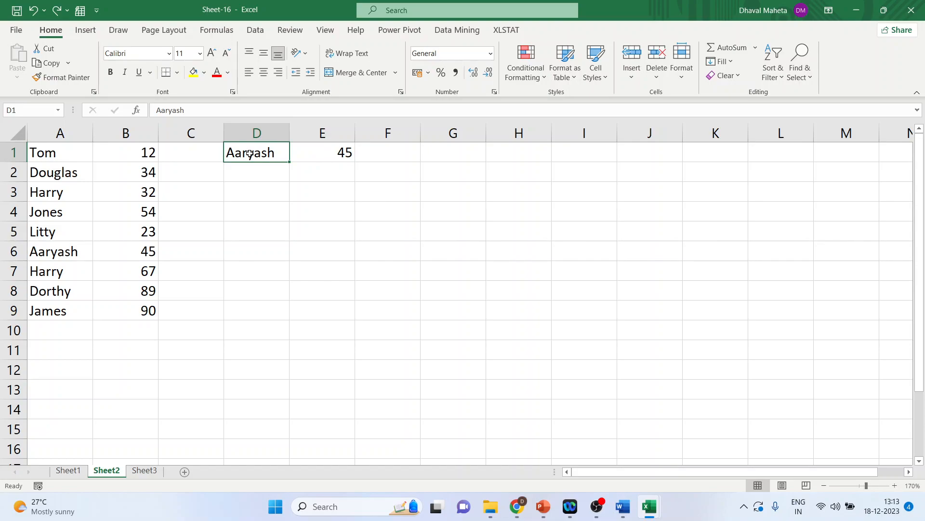
{"action": "type", "text": "Harry"}
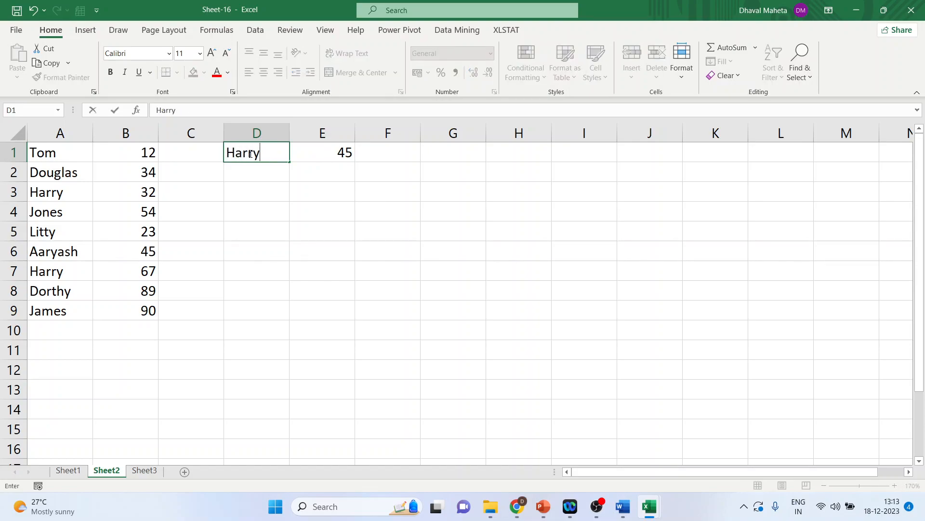
{"action": "key", "text": "Return"}
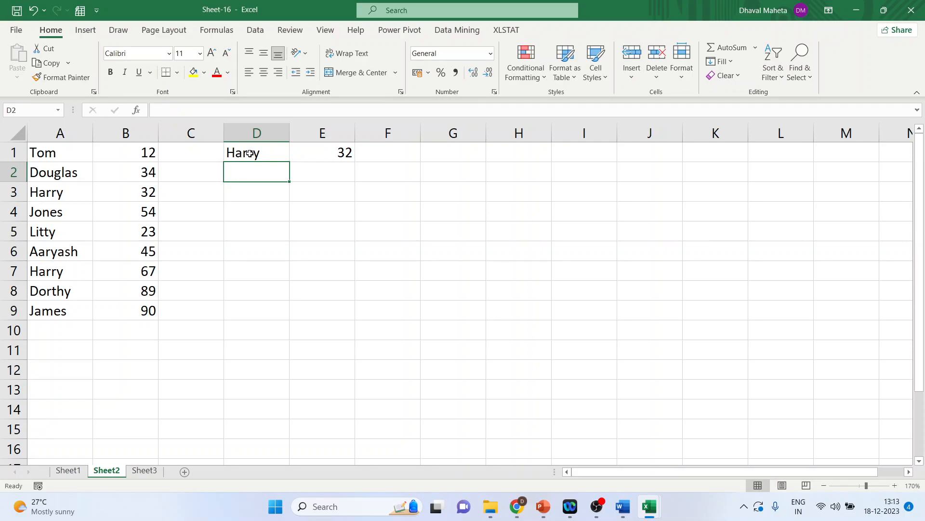
Examine the VLOOKUP formula in E1 together with its lookup value in D1 and its table range A1:B9
{"action": "left_click", "coordinate": [895, 486]}
{"action": "left_click", "coordinate": [895, 486]}
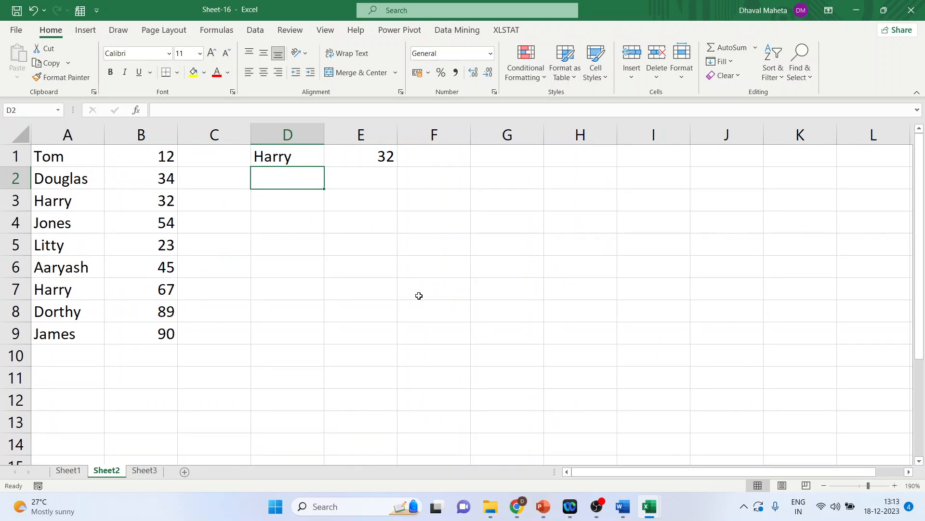
{"action": "left_click", "coordinate": [363, 157]}
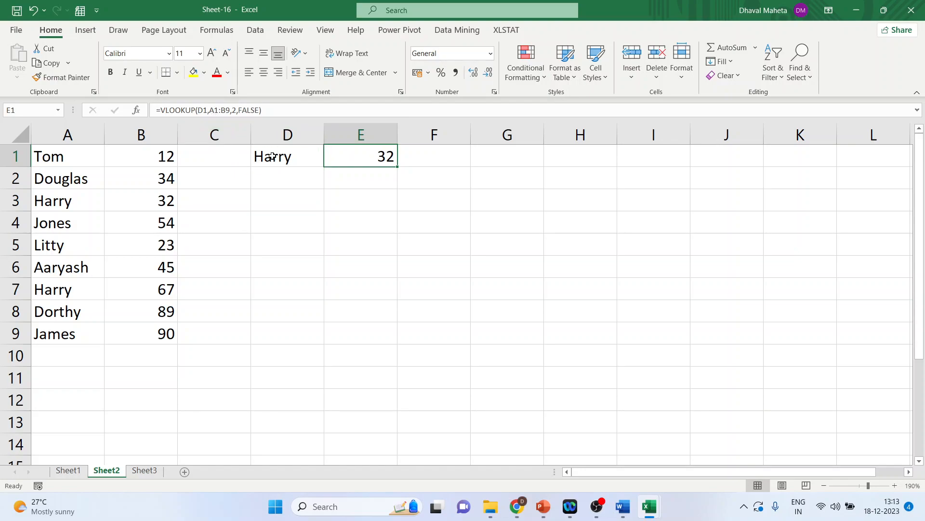
{"action": "left_click", "coordinate": [272, 156]}
{"action": "left_click", "coordinate": [357, 156]}
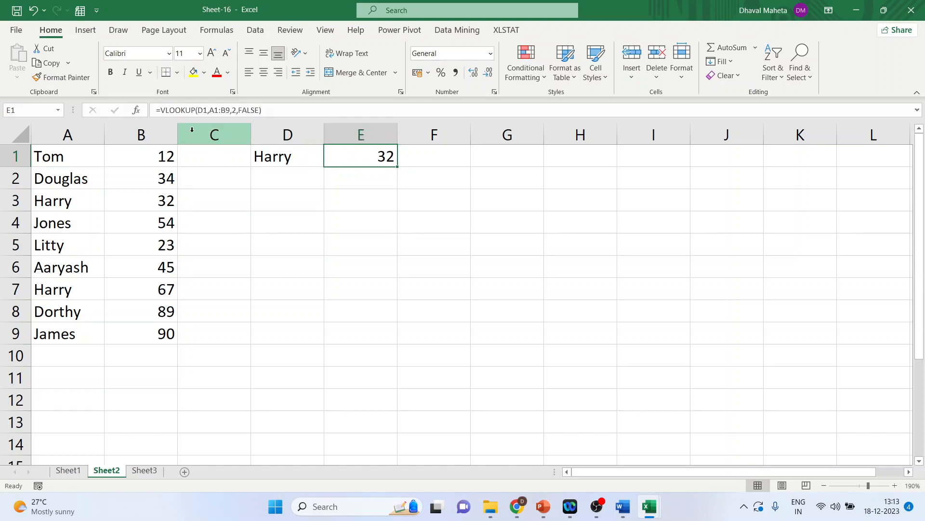
{"action": "left_click_drag", "start_coordinate": [161, 111], "coordinate": [284, 113]}
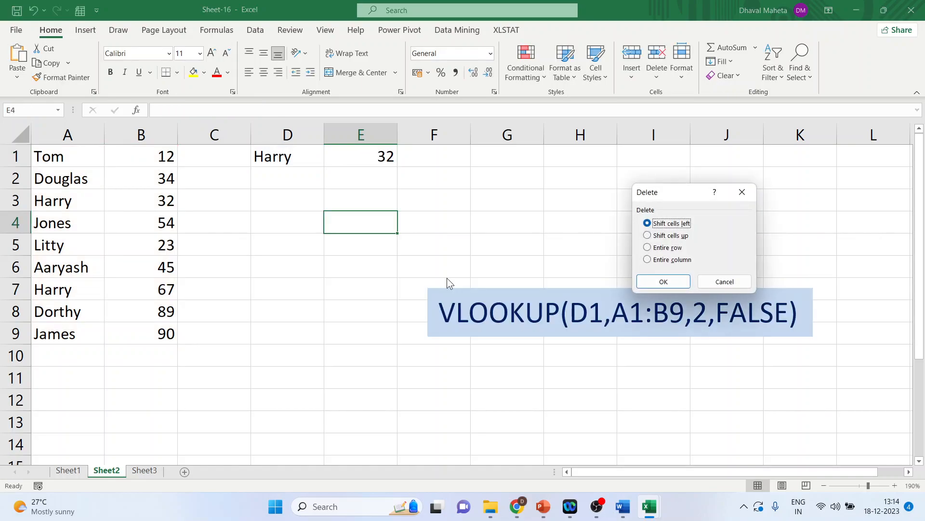
{"action": "left_click", "coordinate": [741, 283]}
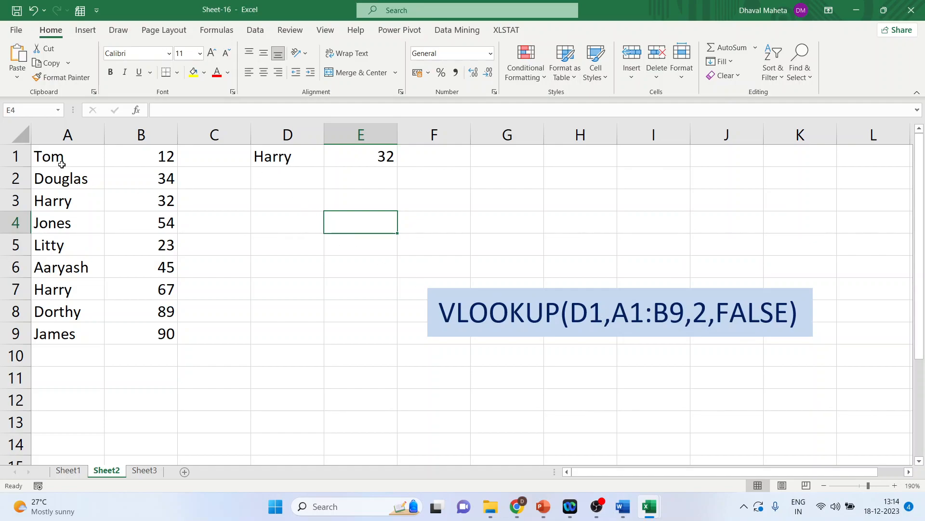
{"action": "left_click_drag", "start_coordinate": [60, 154], "coordinate": [167, 331]}
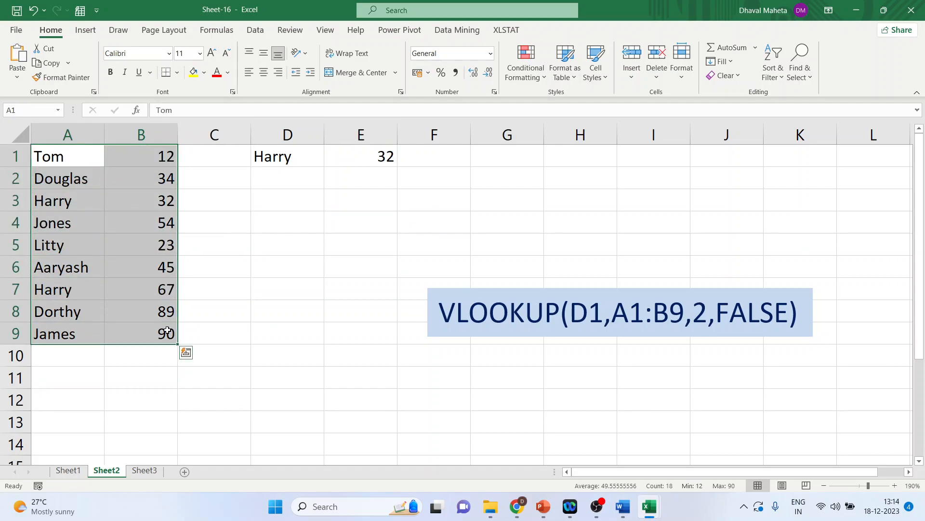
Delete column B to test its effect on the VLOOKUP formula, and undo the deletion
{"action": "left_click", "coordinate": [149, 131]}
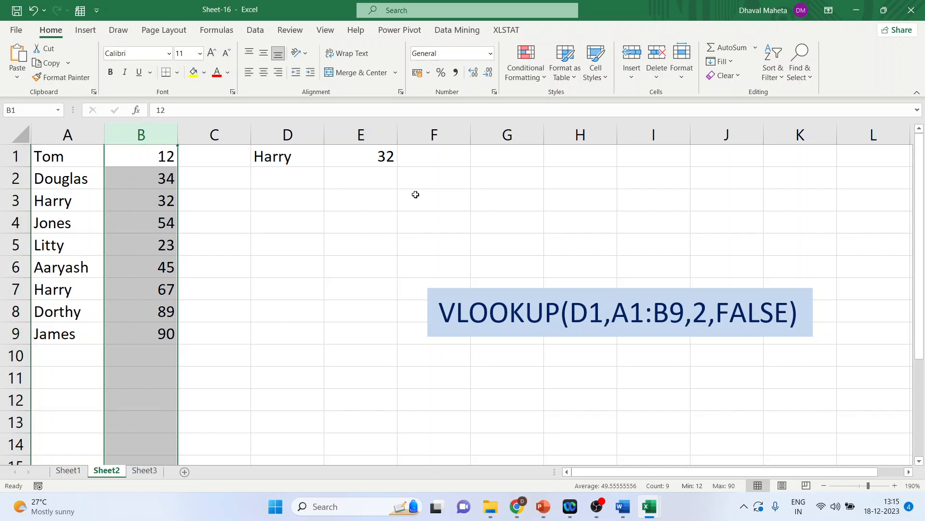
{"action": "key", "text": "ctrl+minus"}
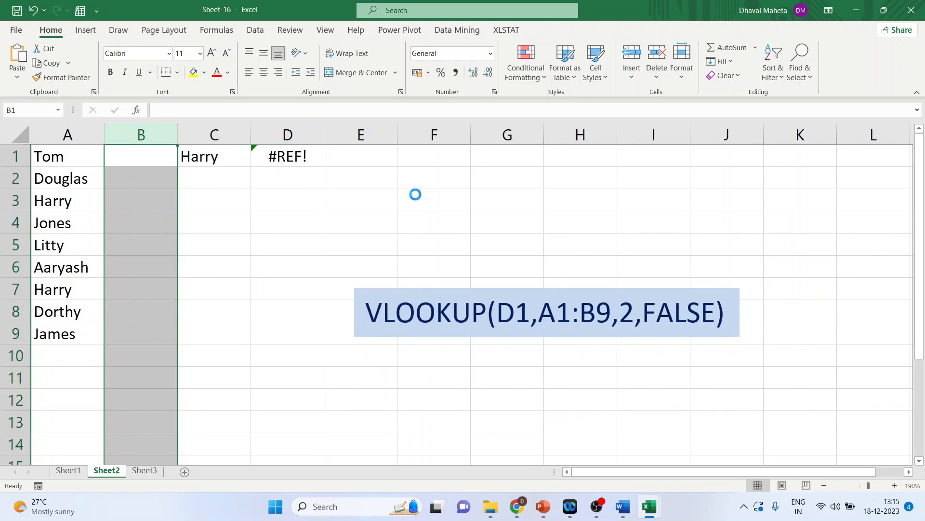
{"action": "key", "text": "ctrl+z"}
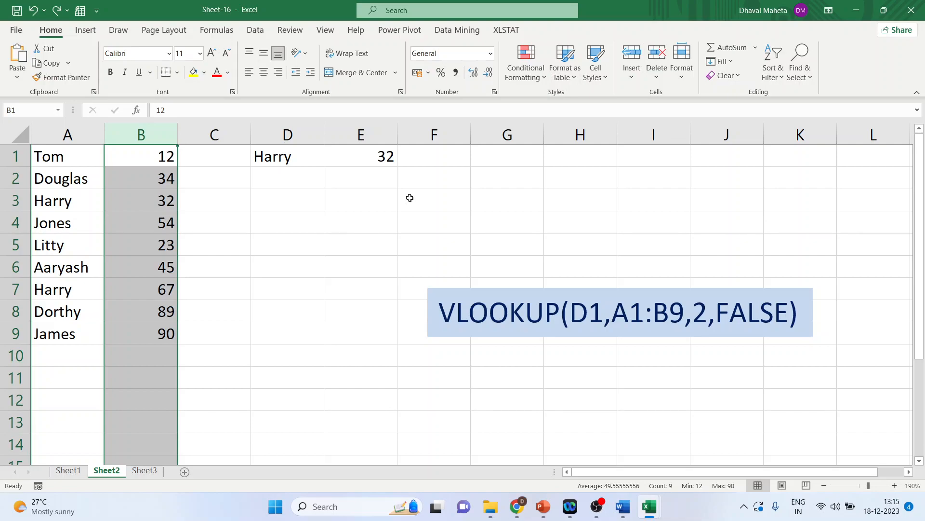
Append "i" to the lookup name in D1 to test a non-matching value, and undo the change
{"action": "left_click", "coordinate": [380, 157]}
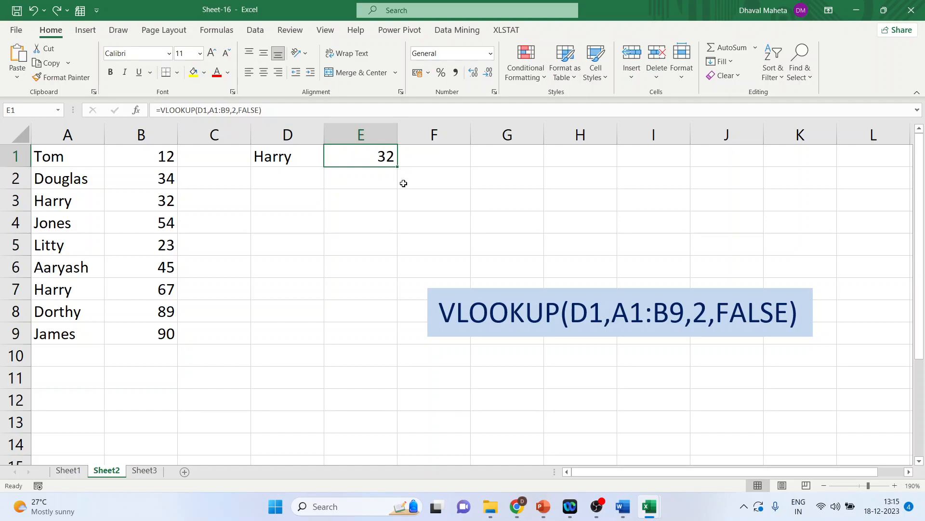
{"action": "left_click", "coordinate": [303, 159]}
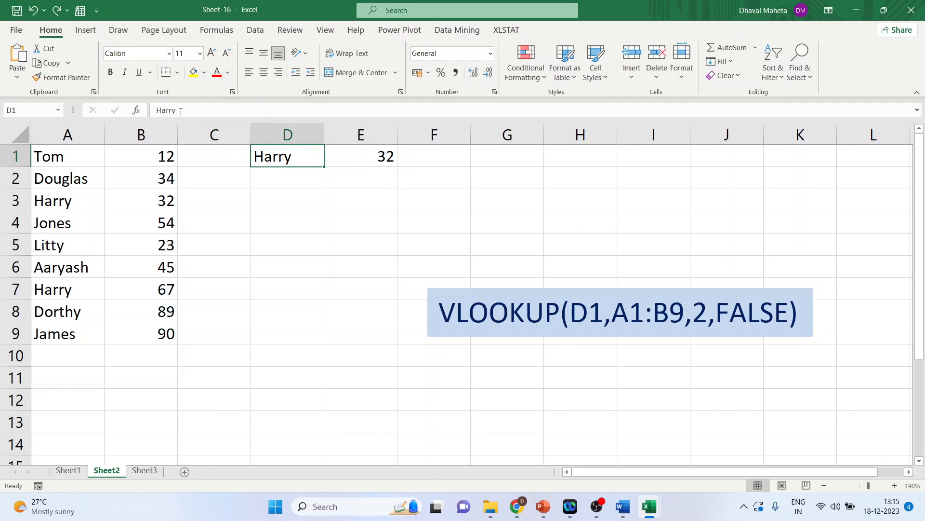
{"action": "left_click", "coordinate": [181, 112]}
{"action": "type", "text": "i"}
{"action": "key", "text": "Return"}
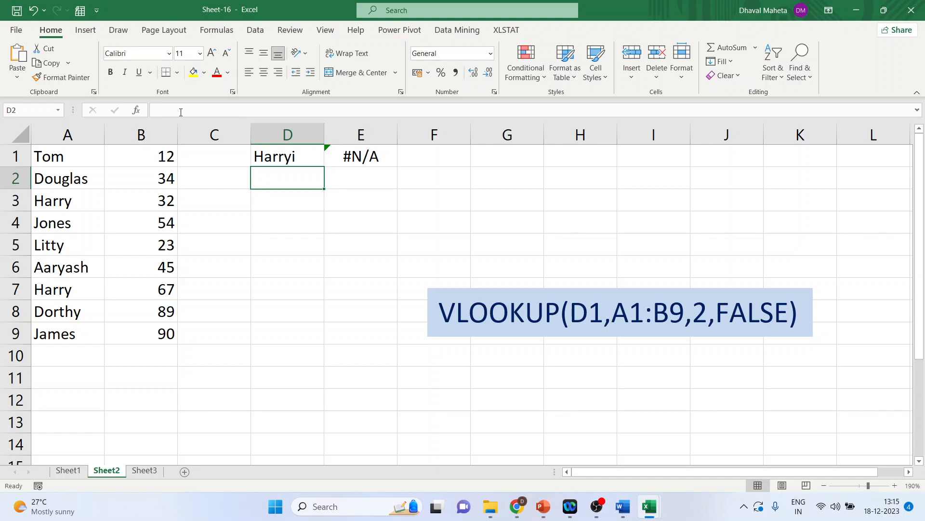
{"action": "key", "text": "ctrl+z"}
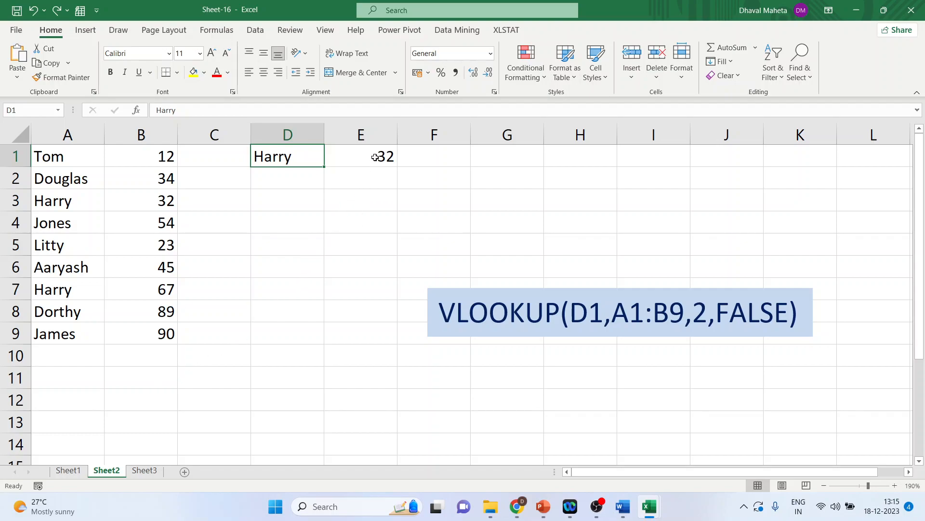
In the Sheet-17 workbook, examine rows 4 and 5 of the commission table and the Sales Done cells A12 and B12
{"action": "left_click", "coordinate": [146, 470]}
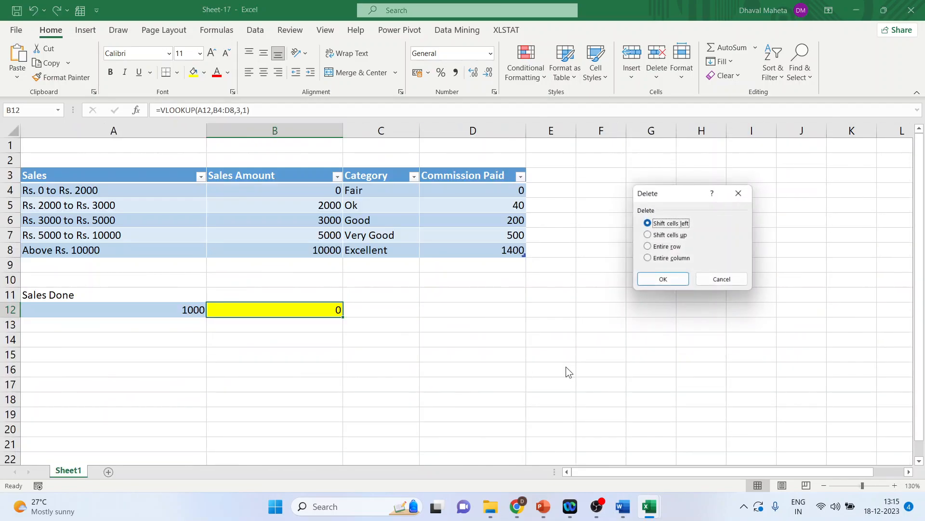
{"action": "left_click", "coordinate": [724, 282]}
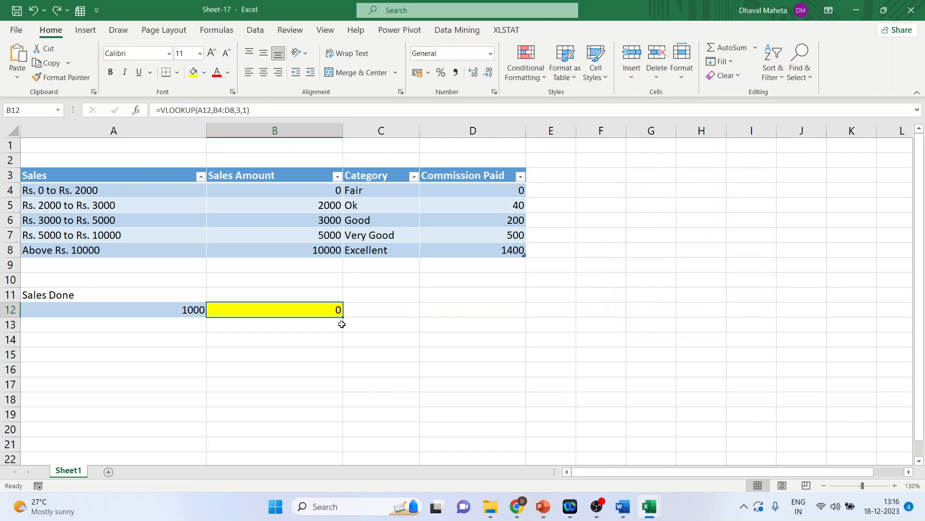
{"action": "left_click", "coordinate": [85, 192]}
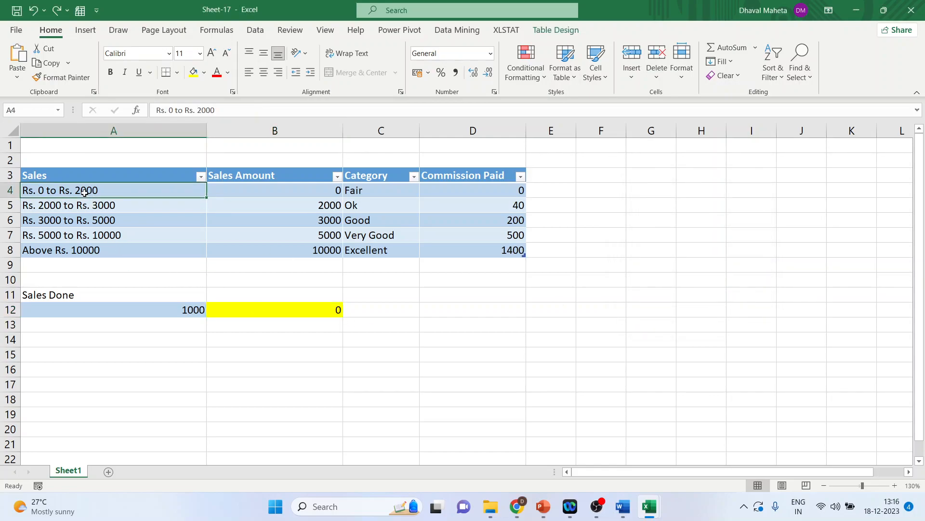
{"action": "left_click", "coordinate": [290, 189]}
{"action": "left_click", "coordinate": [381, 191]}
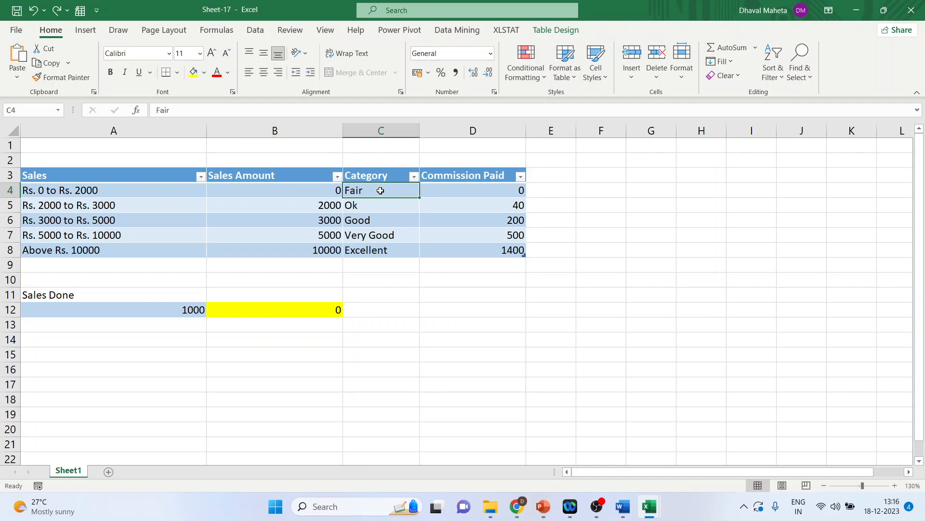
{"action": "left_click", "coordinate": [488, 193]}
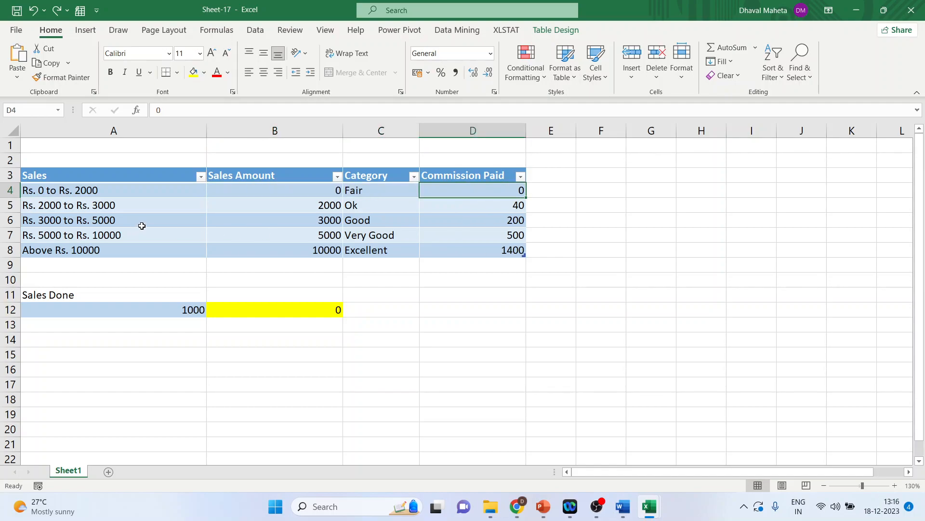
{"action": "left_click", "coordinate": [123, 208]}
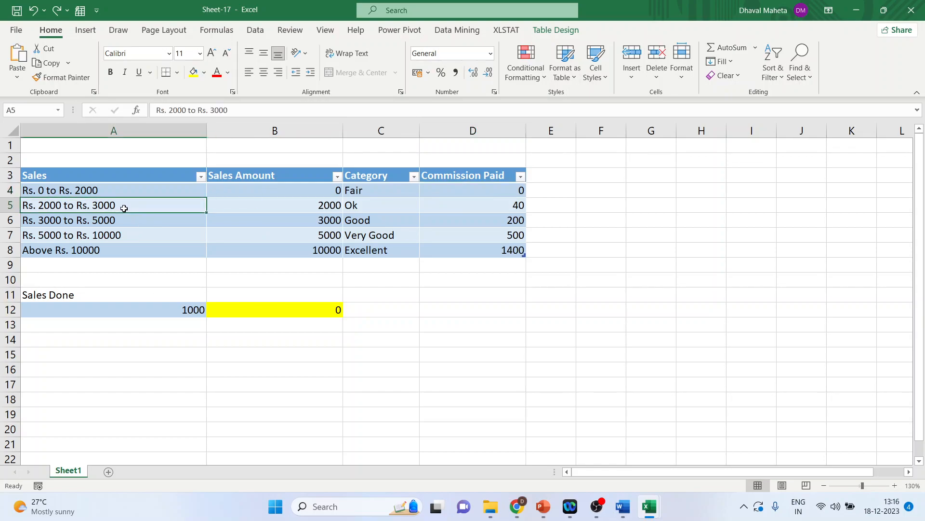
{"action": "left_click", "coordinate": [321, 205]}
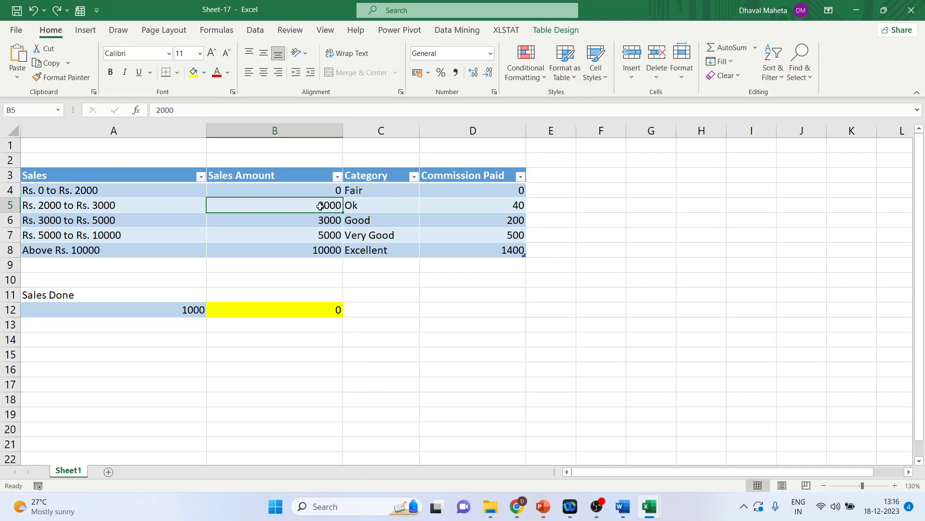
{"action": "left_click", "coordinate": [368, 205]}
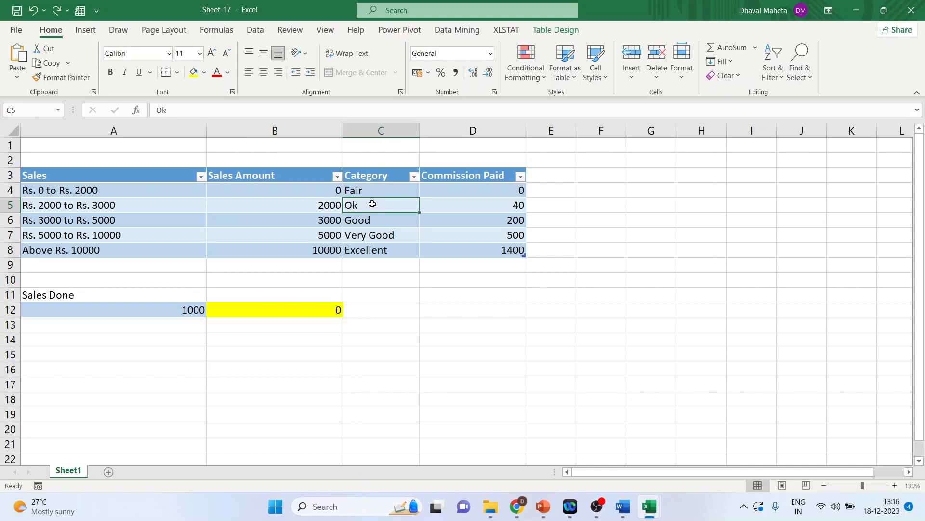
{"action": "left_click", "coordinate": [487, 203]}
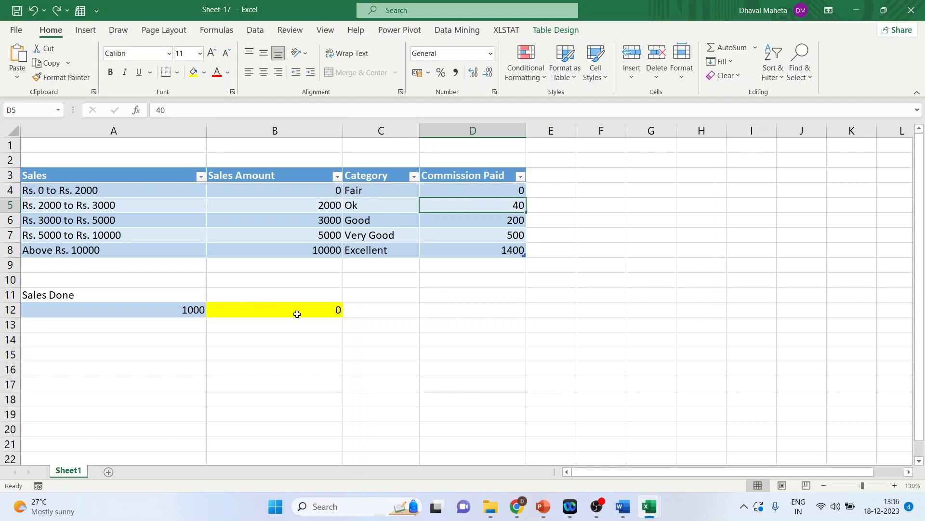
{"action": "left_click", "coordinate": [172, 310]}
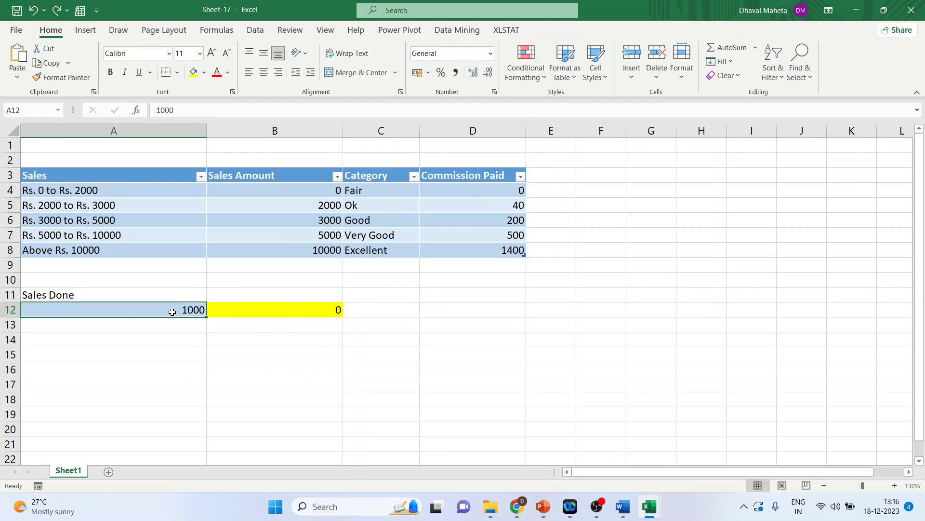
{"action": "left_click", "coordinate": [270, 310]}
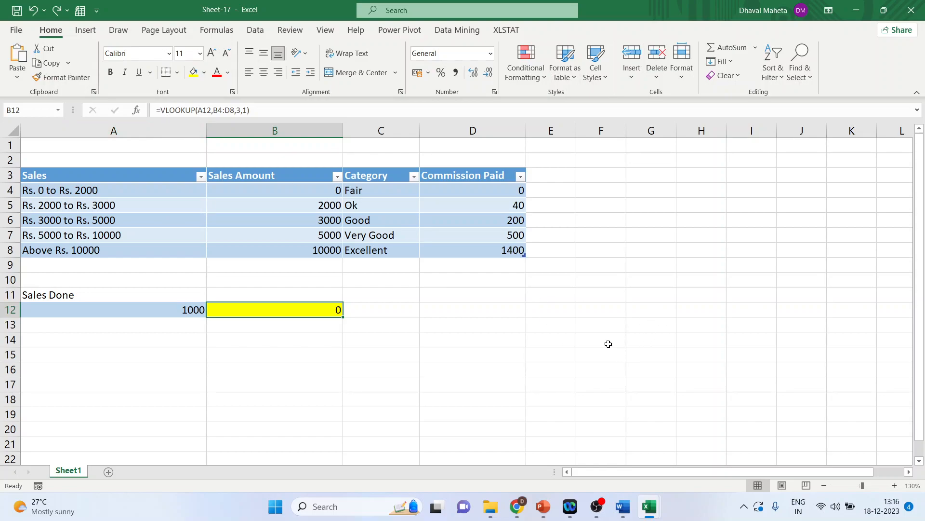
{"action": "left_click", "coordinate": [570, 310]}
{"action": "key", "text": "ctrl+minus"}
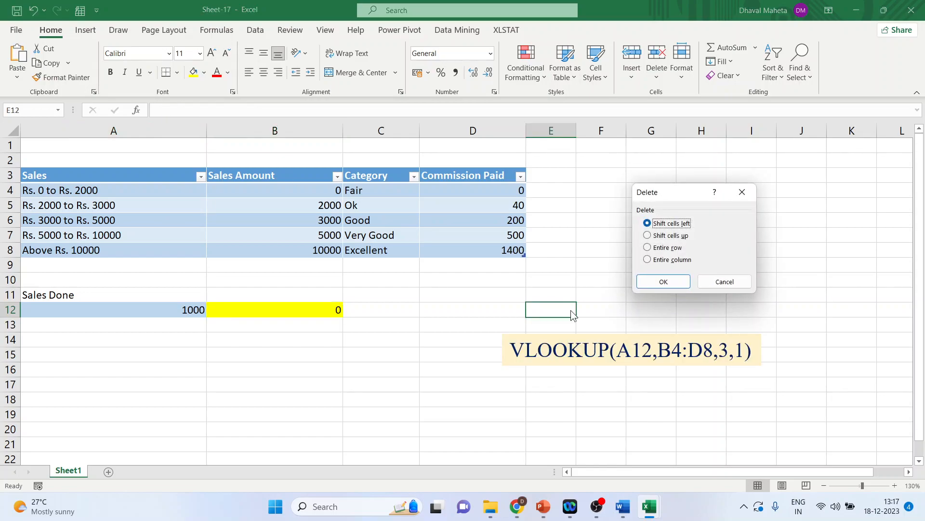
{"action": "left_click", "coordinate": [720, 281]}
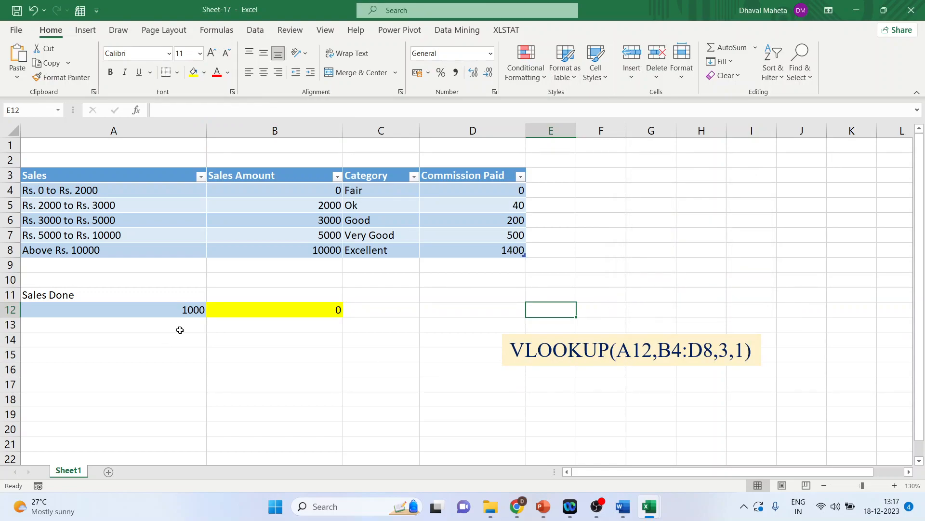
Review the VLOOKUP arguments by selecting the lookup cell A12, the range B3:D8 and the Commission Paid column D
{"action": "left_click", "coordinate": [183, 313]}
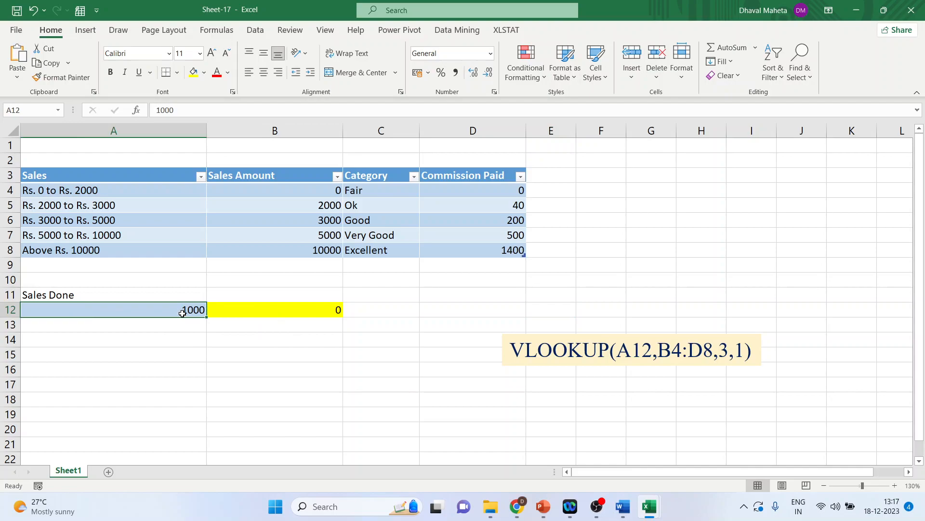
{"action": "left_click", "coordinate": [239, 179]}
{"action": "left_click_drag", "start_coordinate": [239, 179], "coordinate": [469, 250]}
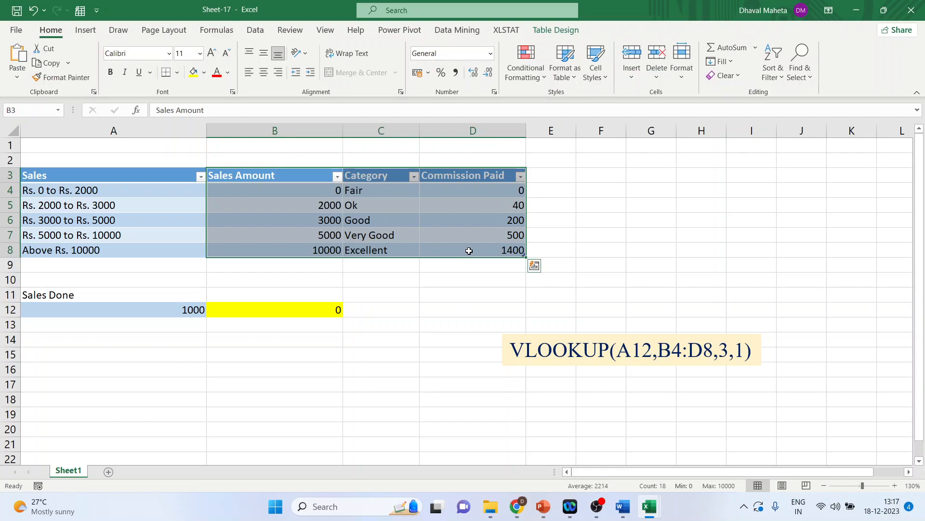
{"action": "left_click", "coordinate": [470, 131]}
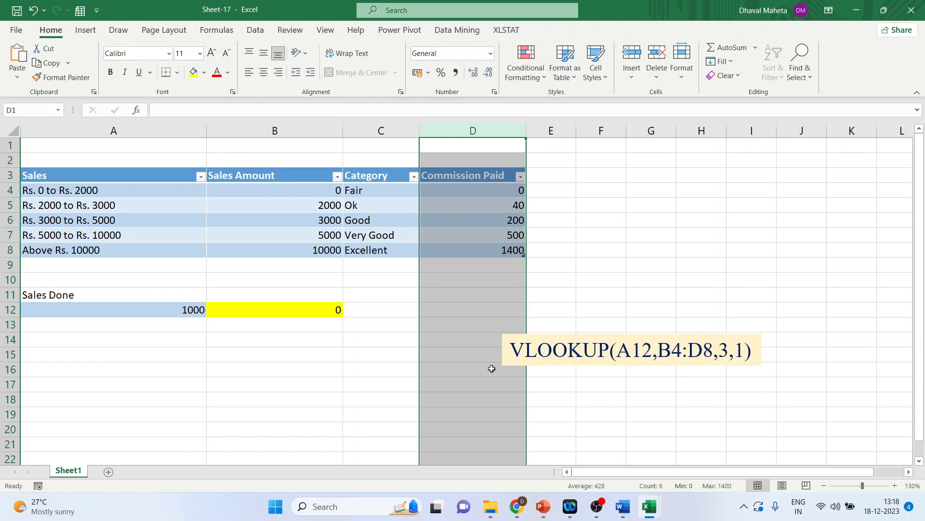
Change the last argument of the VLOOKUP formula in B12 to 0 for an exact match
{"action": "left_click", "coordinate": [310, 315]}
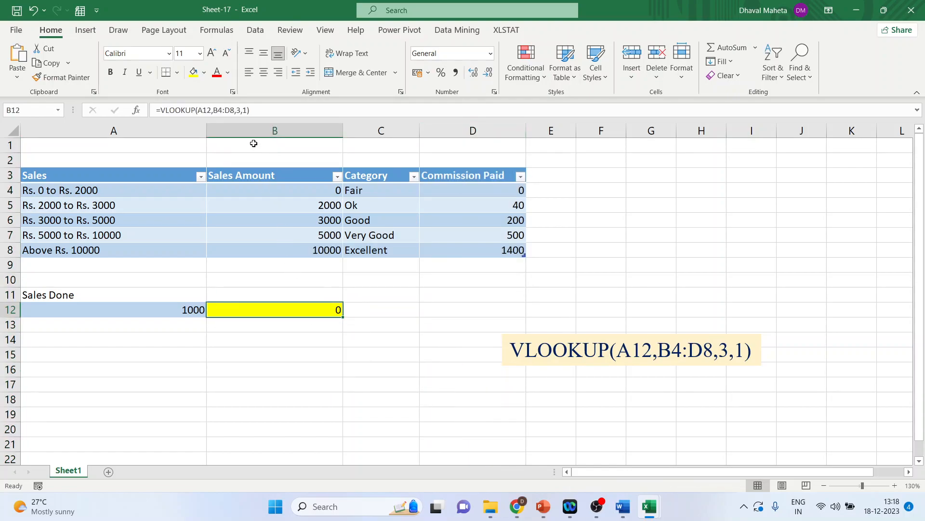
{"action": "left_click", "coordinate": [247, 112]}
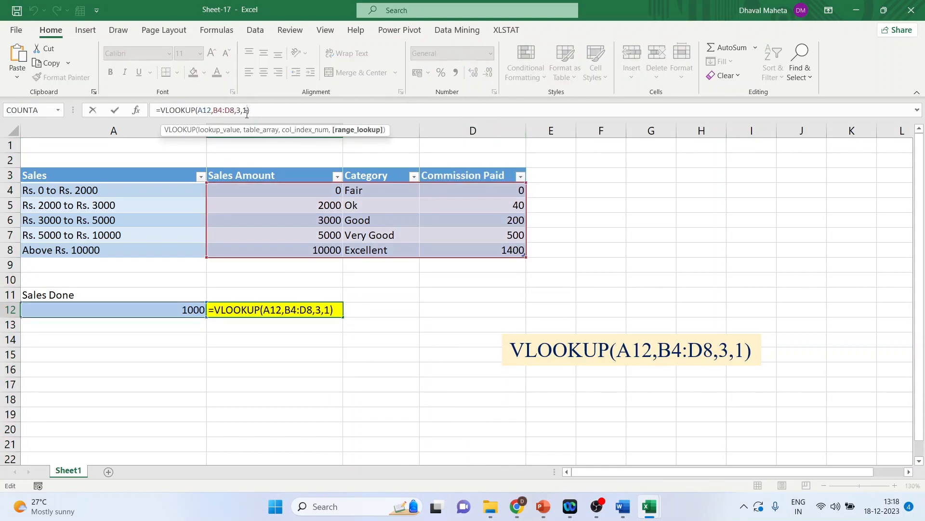
{"action": "key", "text": "BackSpace"}
{"action": "type", "text": "0"}
{"action": "key", "text": "Return"}
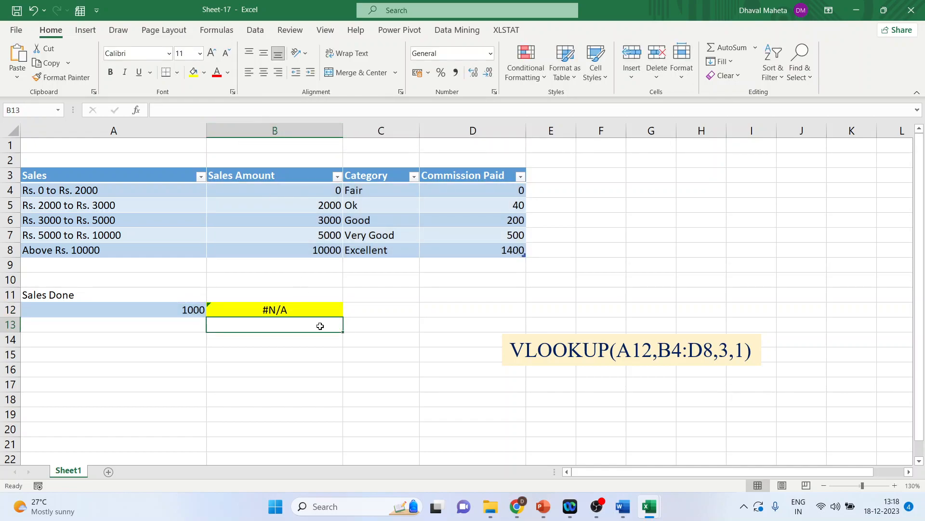
Set the Sales Done value in A12 to 1500
{"action": "left_click", "coordinate": [182, 309]}
{"action": "type", "text": "1500"}
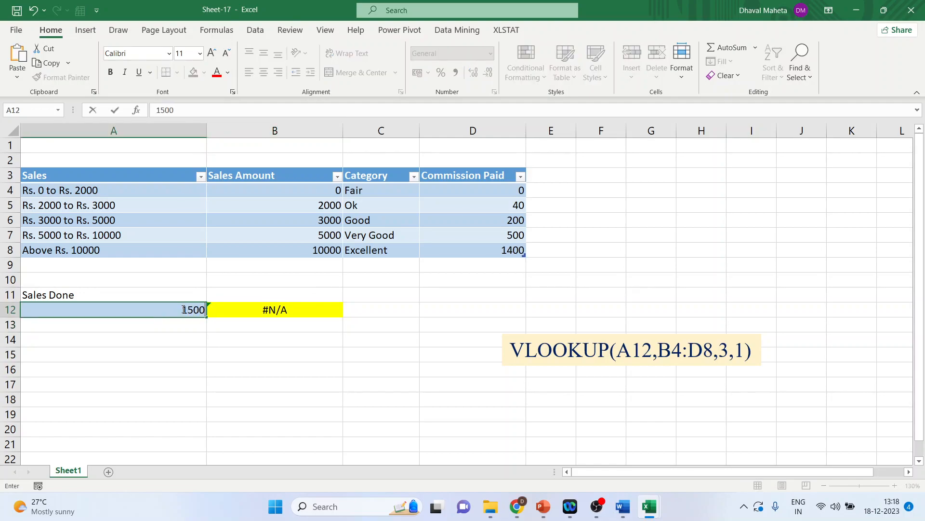
{"action": "key", "text": "Return"}
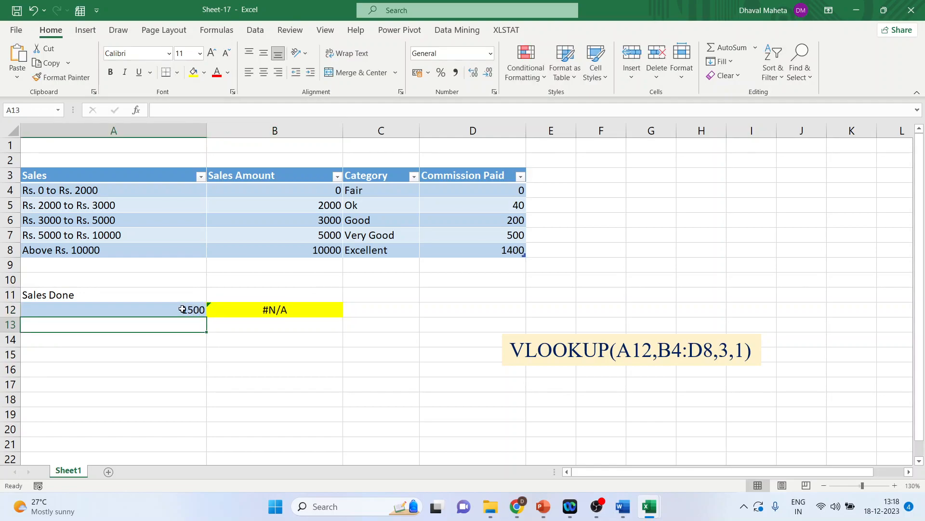
Set the range_lookup argument of the VLOOKUP formula in B12 to 1 for an approximate match
{"action": "left_click", "coordinate": [263, 310]}
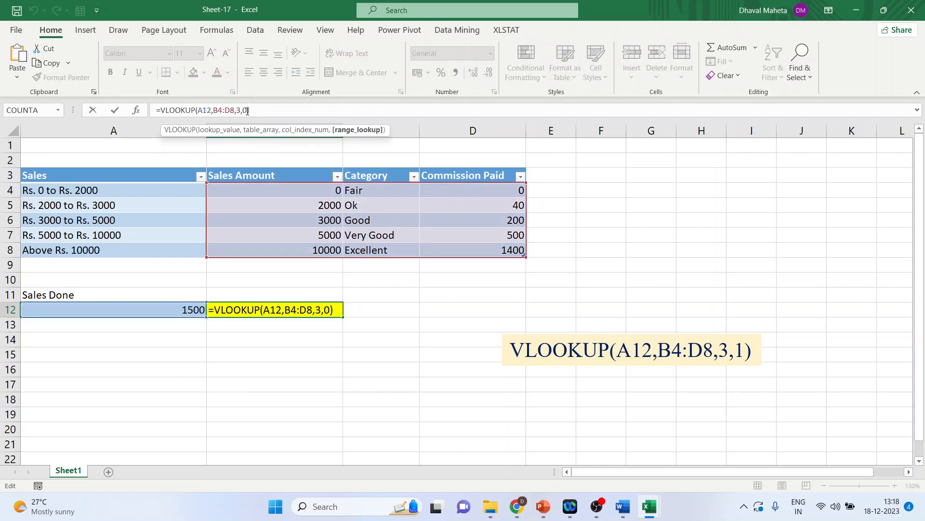
{"action": "key", "text": "BackSpace"}
{"action": "type", "text": "1"}
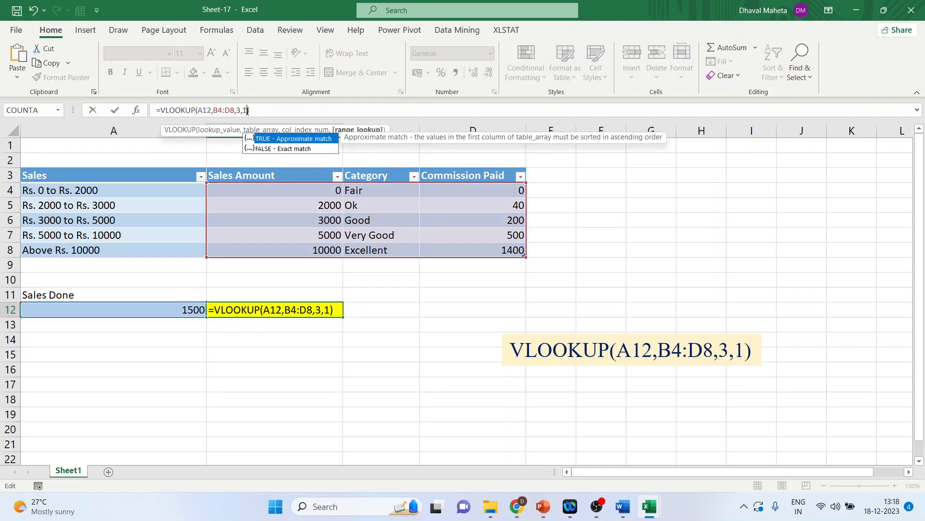
{"action": "key", "text": "Return"}
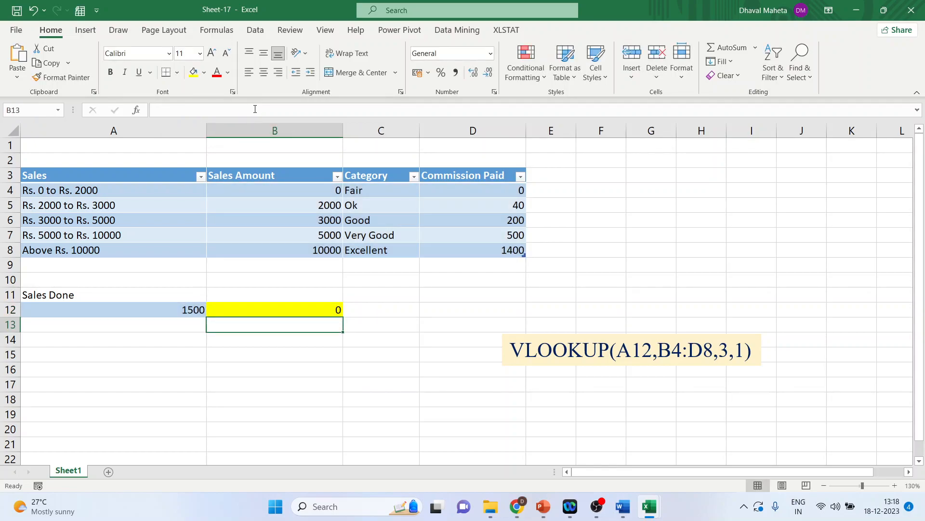
Compare the Sales Done value in A12 with the Rs. 0 to Rs. 2000 row and its commission in D4
{"action": "left_click", "coordinate": [87, 190]}
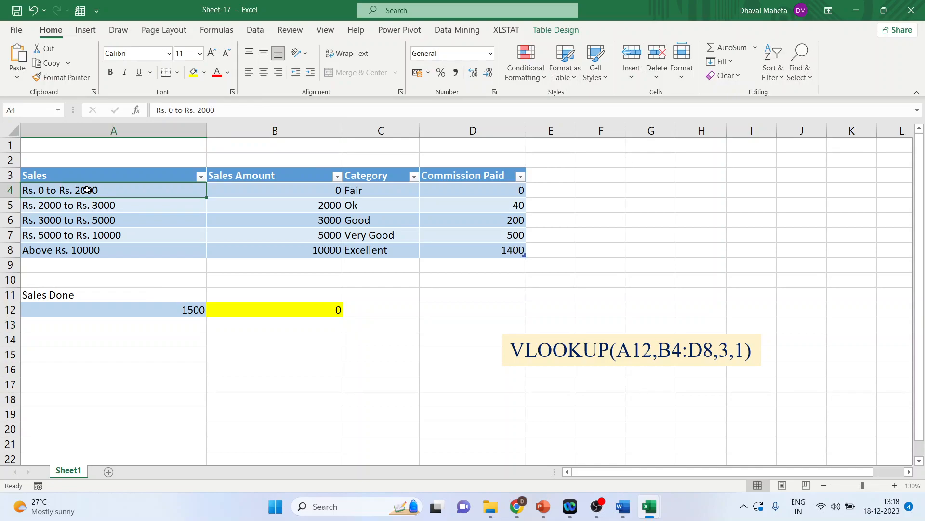
{"action": "left_click", "coordinate": [188, 310]}
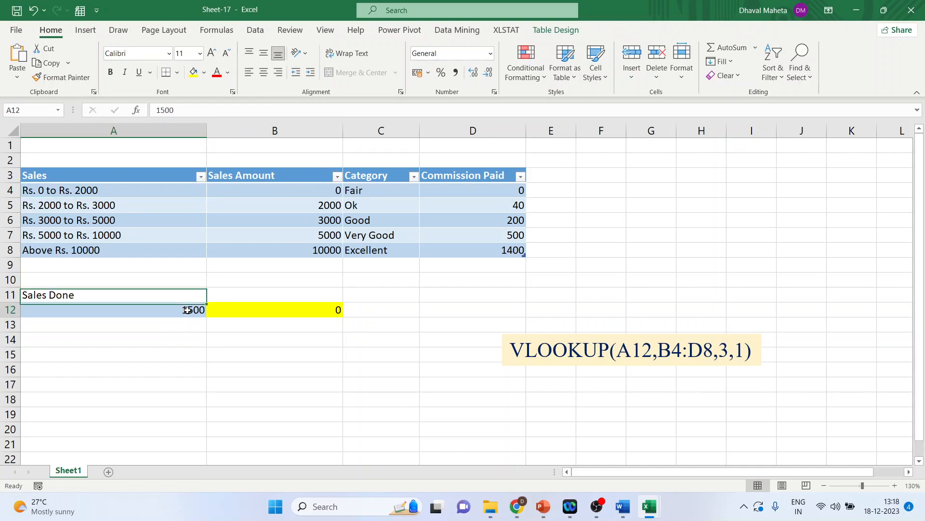
{"action": "left_click", "coordinate": [101, 193]}
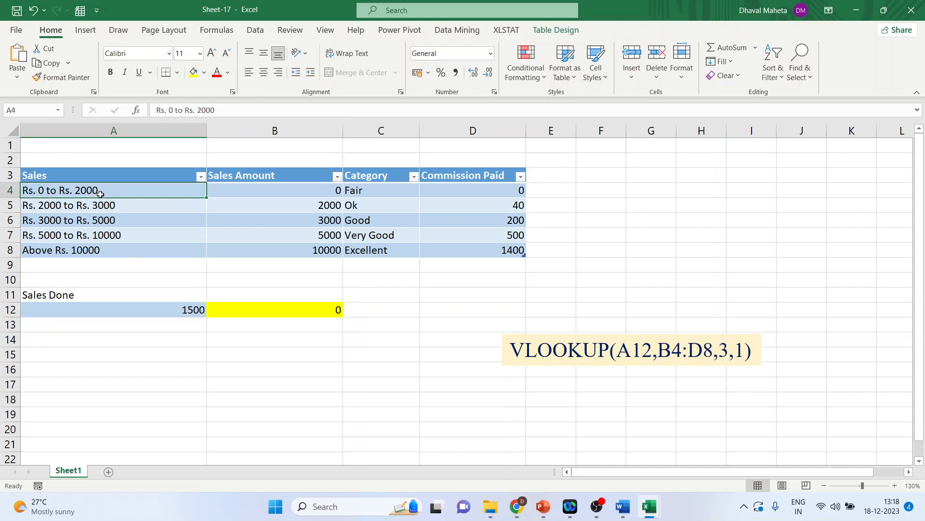
{"action": "left_click", "coordinate": [504, 191]}
Set the Sales Done value in A12 to 3500 and check it against row 6 of the commission table
{"action": "left_click", "coordinate": [146, 309]}
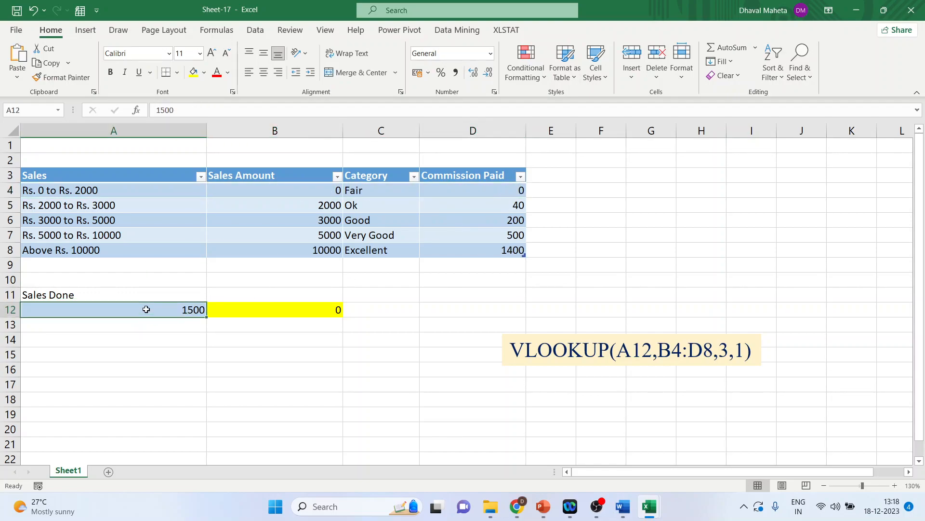
{"action": "type", "text": "3500"}
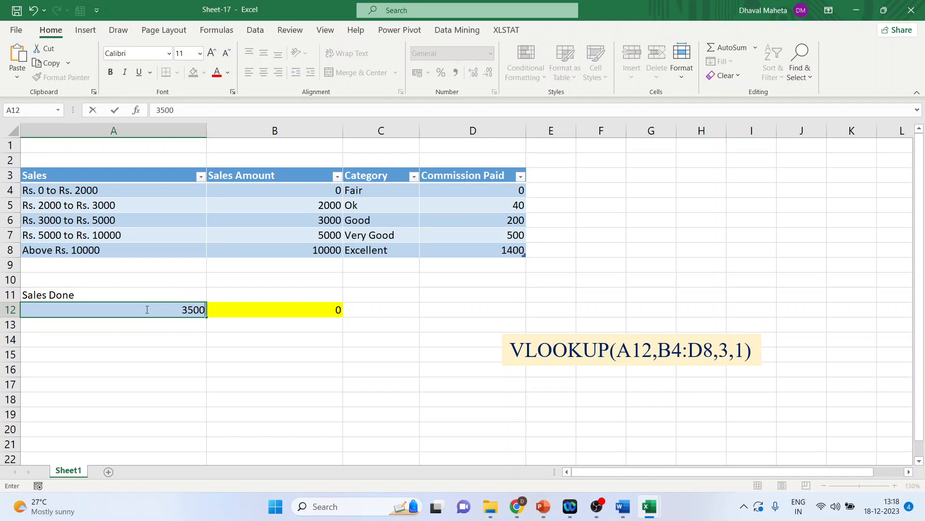
{"action": "key", "text": "Return"}
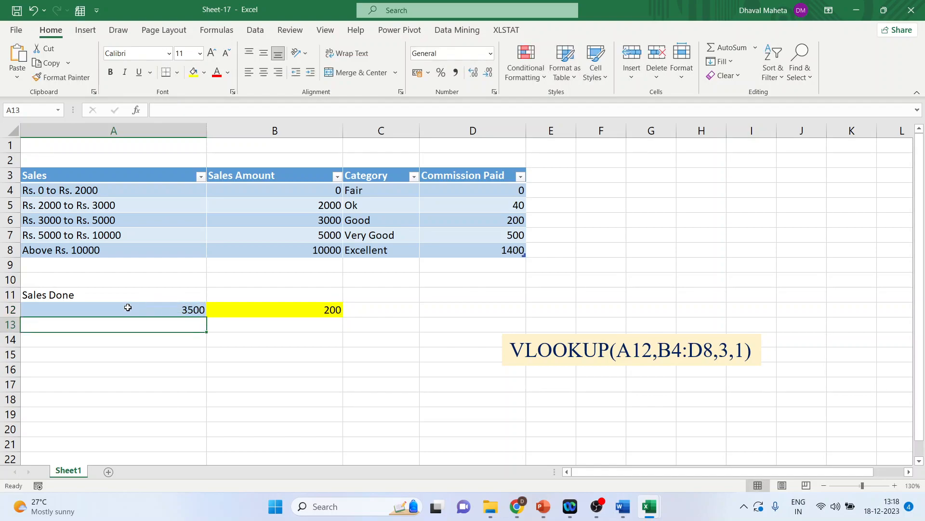
{"action": "left_click", "coordinate": [14, 220]}
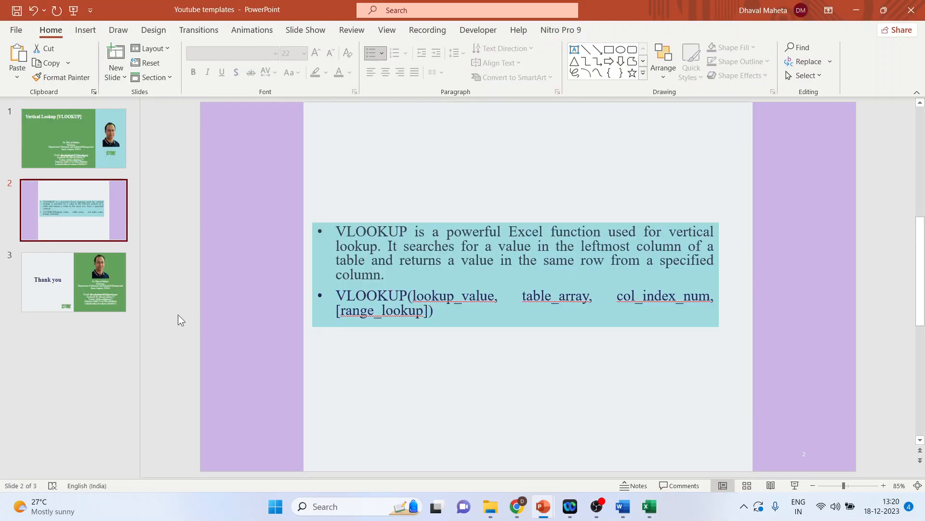
{"action": "left_click", "coordinate": [106, 305]}
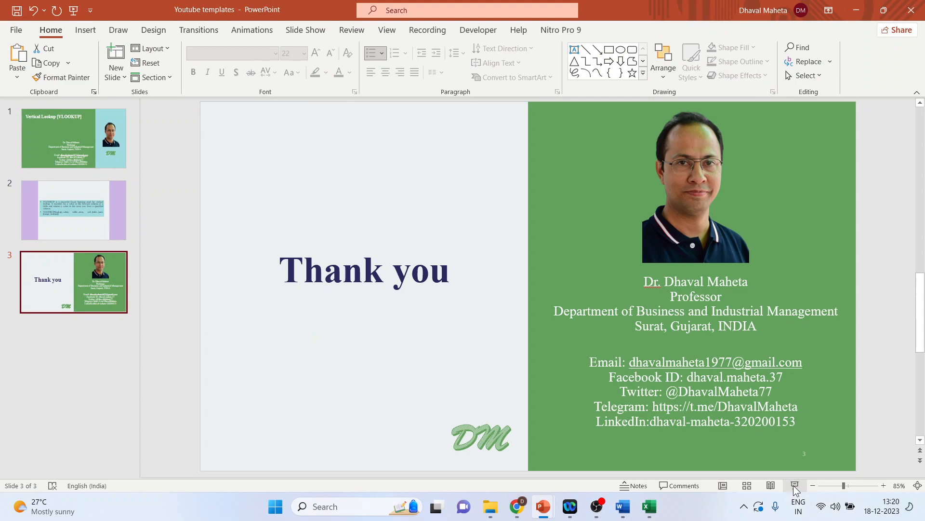
In the PowerPoint presentation, start the slide show from the closing Thank you slide
{"action": "left_click", "coordinate": [794, 486]}
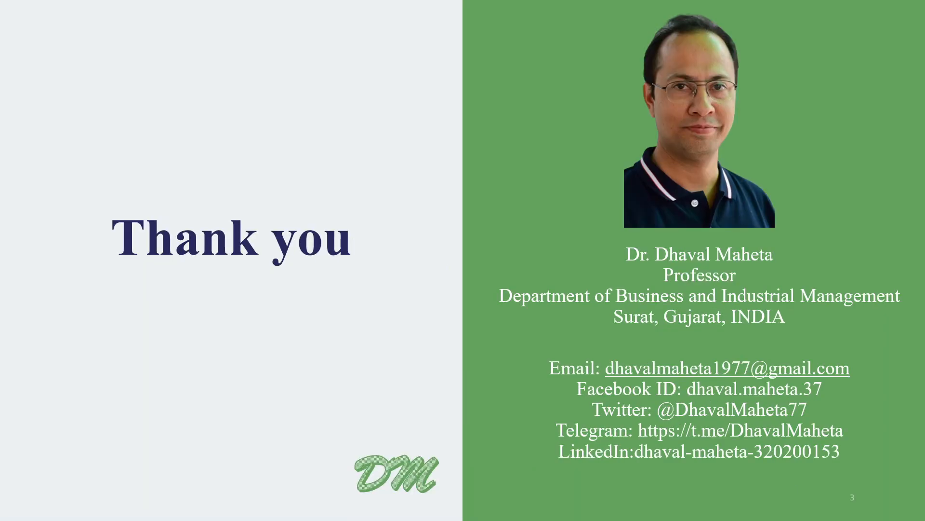